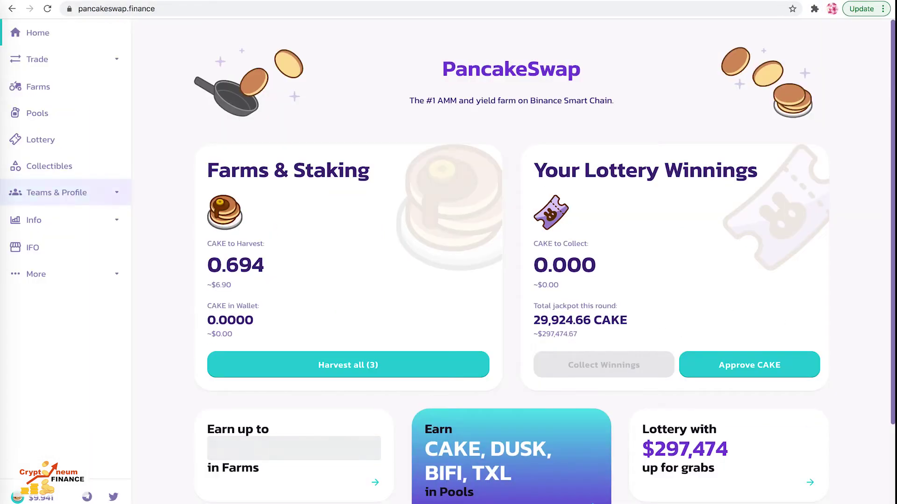
# Open the PancakeSwap exchange and choose LINA as the token to receive in exchange for BNB.
pyautogui.click(72, 68)
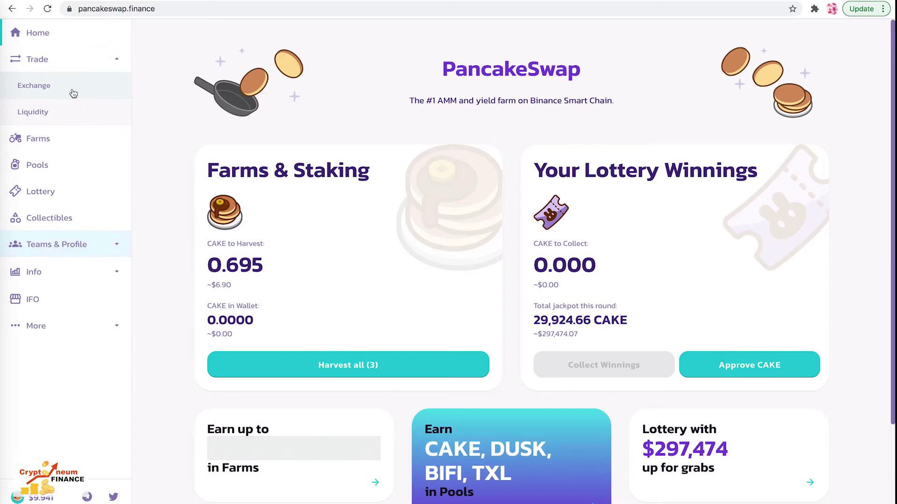
pyautogui.click(72, 89)
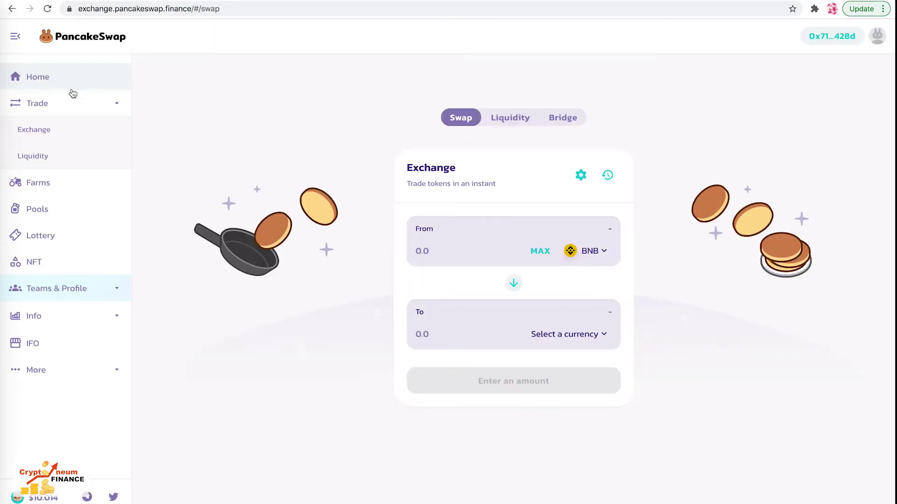
pyautogui.click(595, 257)
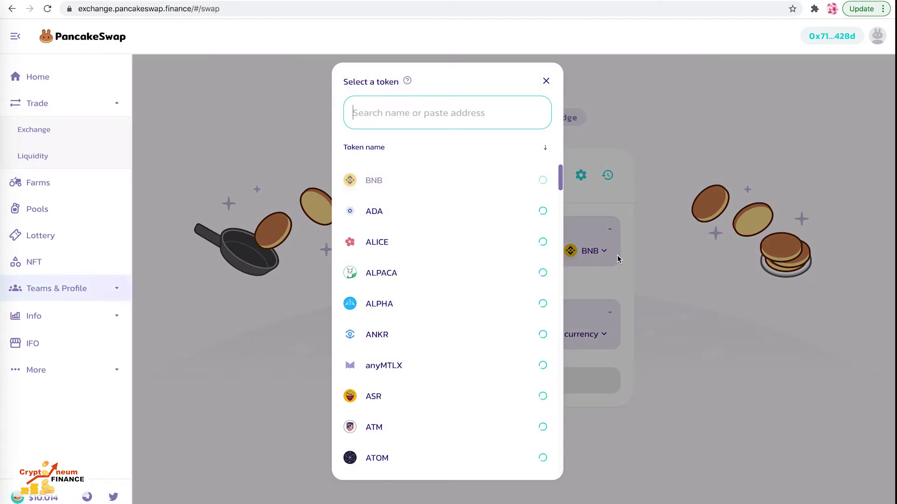
pyautogui.click(638, 261)
pyautogui.click(575, 347)
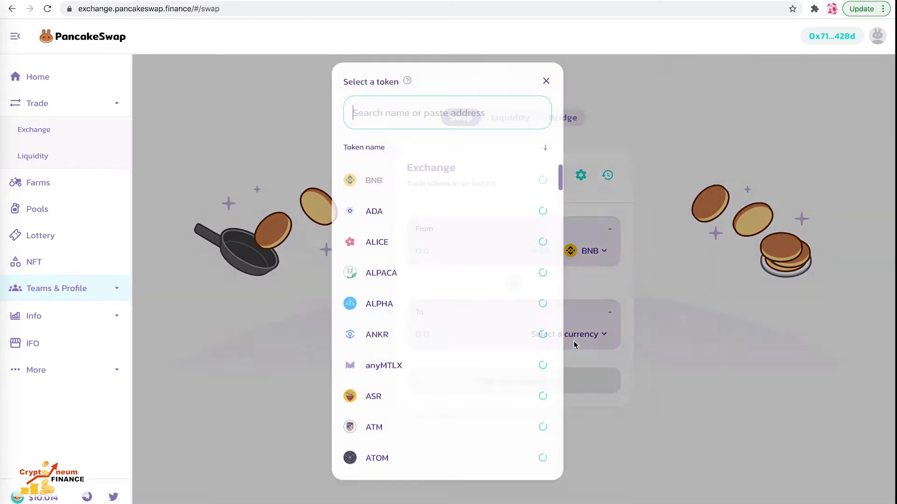
pyautogui.write('LINA')
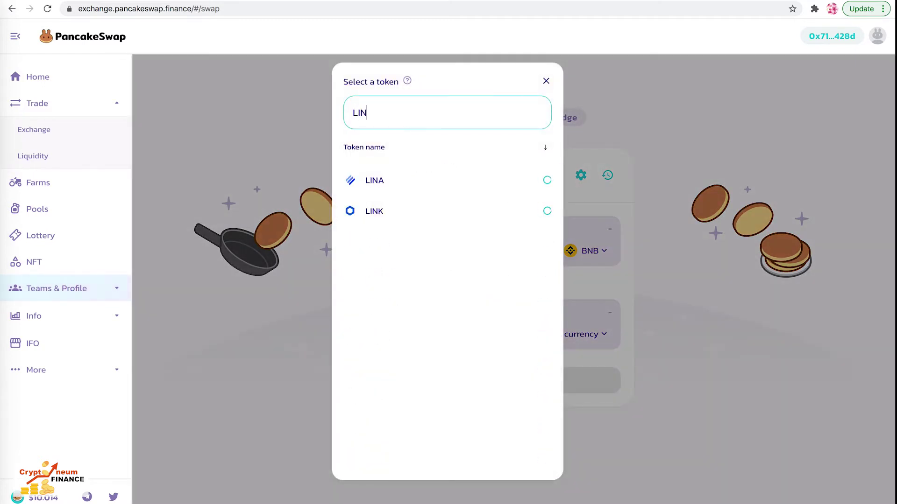
pyautogui.click(369, 183)
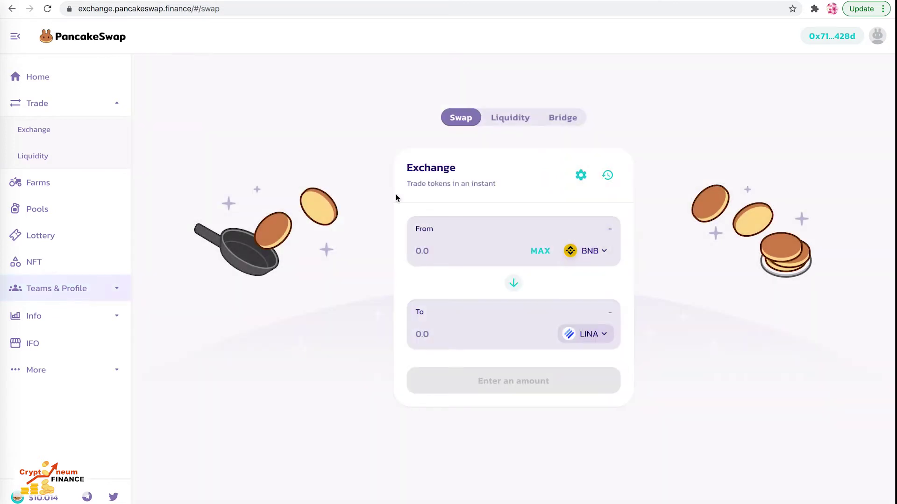
# Preview swapping the maximum available BNB for LINA, dismiss the confirmation, and look through the MetaMask wallet's assets.
pyautogui.click(542, 252)
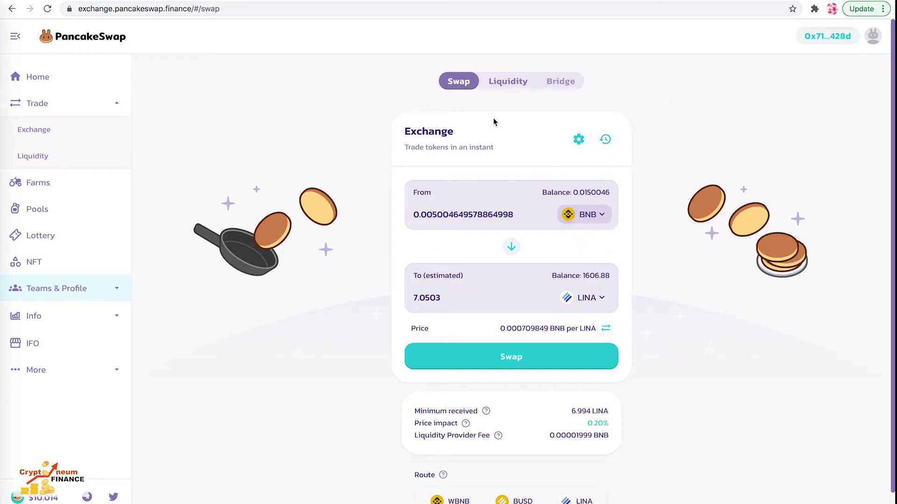
pyautogui.click(560, 357)
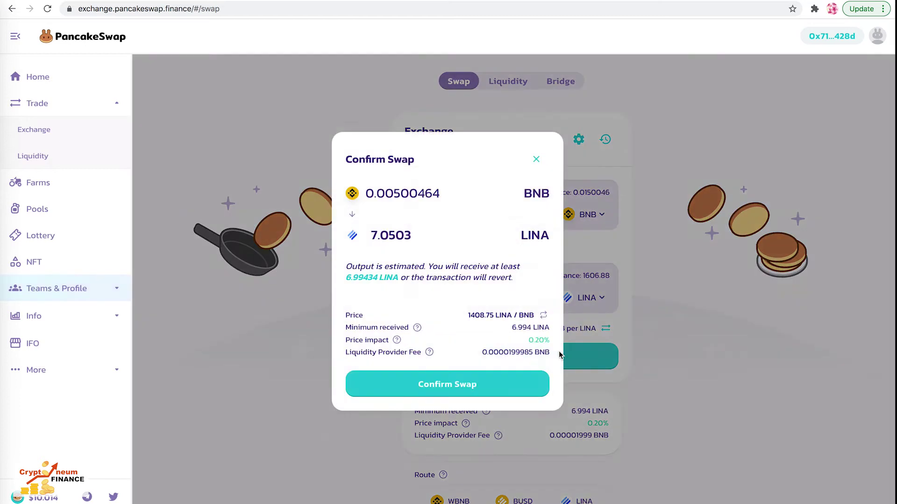
pyautogui.click(535, 159)
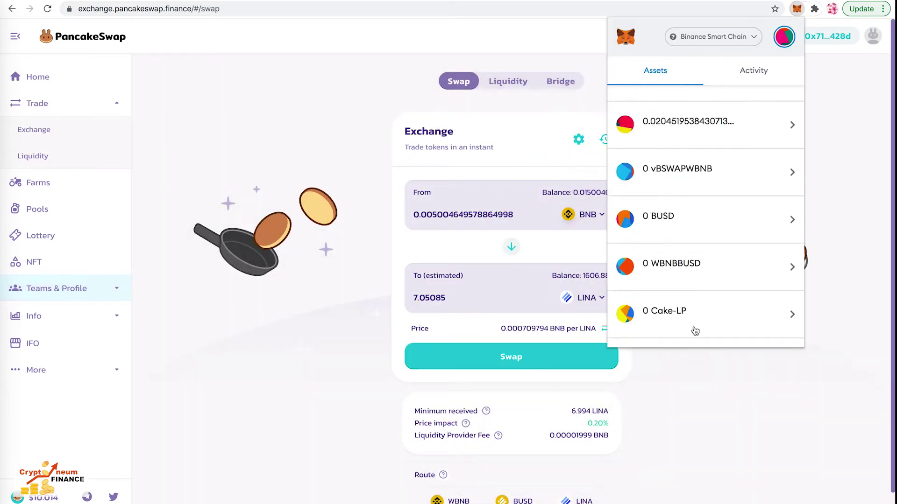
pyautogui.scroll(-9, 695, 331)
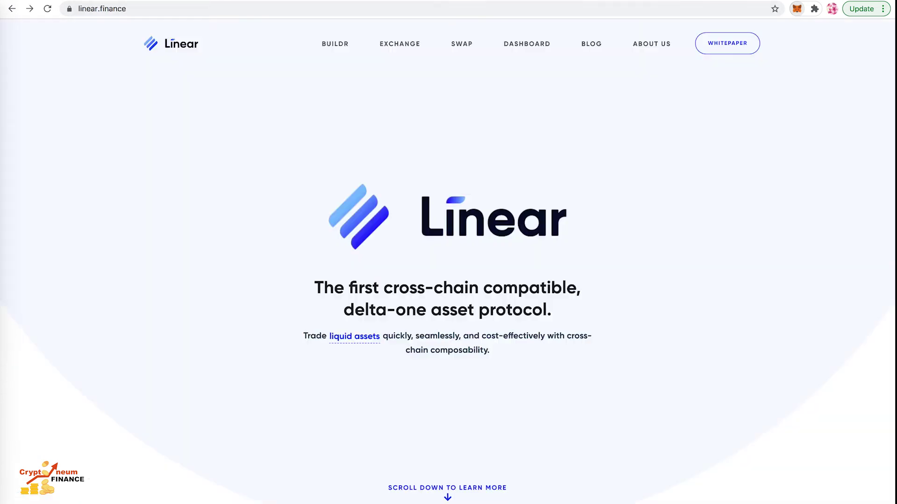
# Launch Linear Buildr from the Linear Finance website and open its form for building ℓUSD.
pyautogui.click(341, 53)
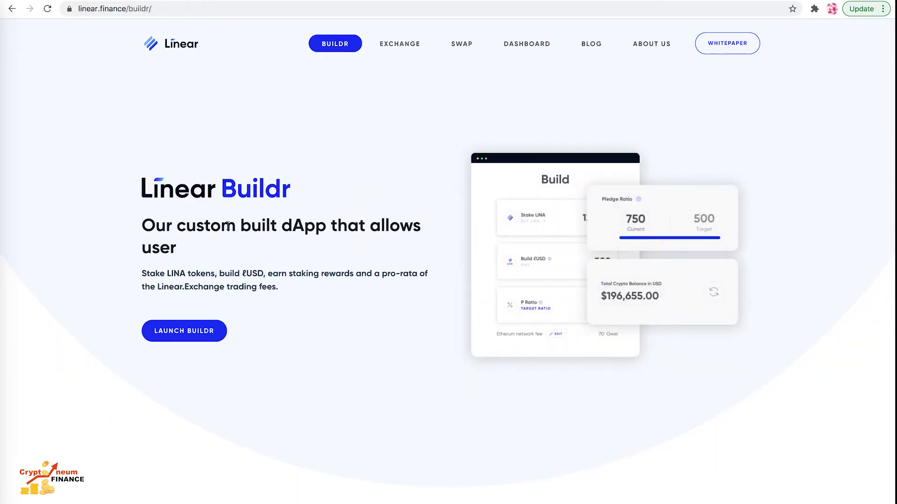
pyautogui.click(204, 327)
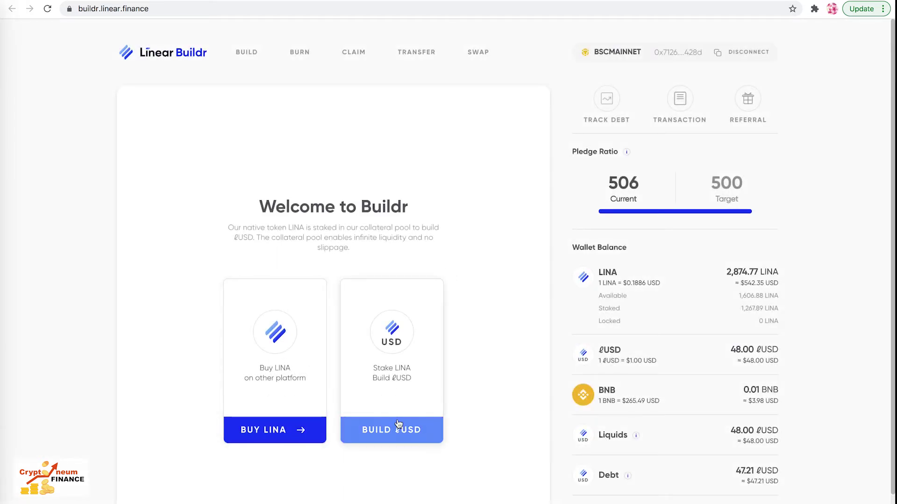
pyautogui.click(410, 432)
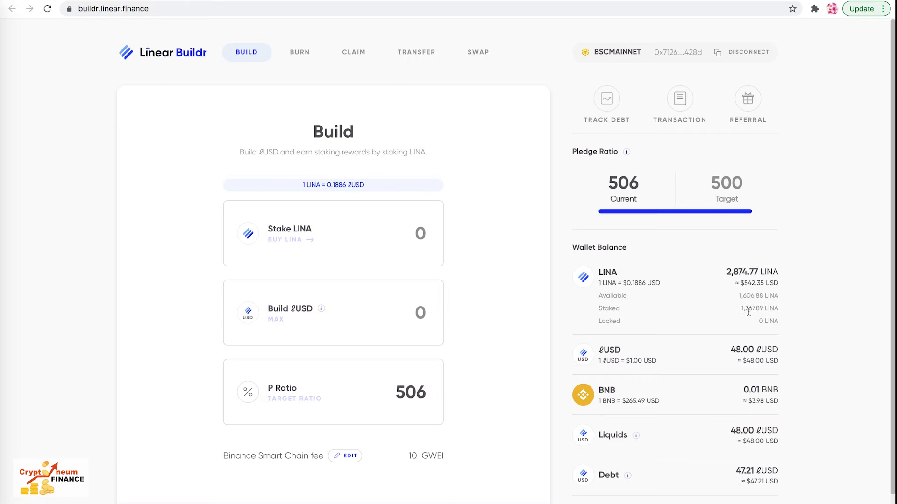
# Examine the available and staked LINA amounts in the wallet balance.
pyautogui.moveTo(739, 309); pyautogui.dragTo(781, 311)
pyautogui.click(598, 311)
pyautogui.moveTo(599, 296); pyautogui.dragTo(774, 295)
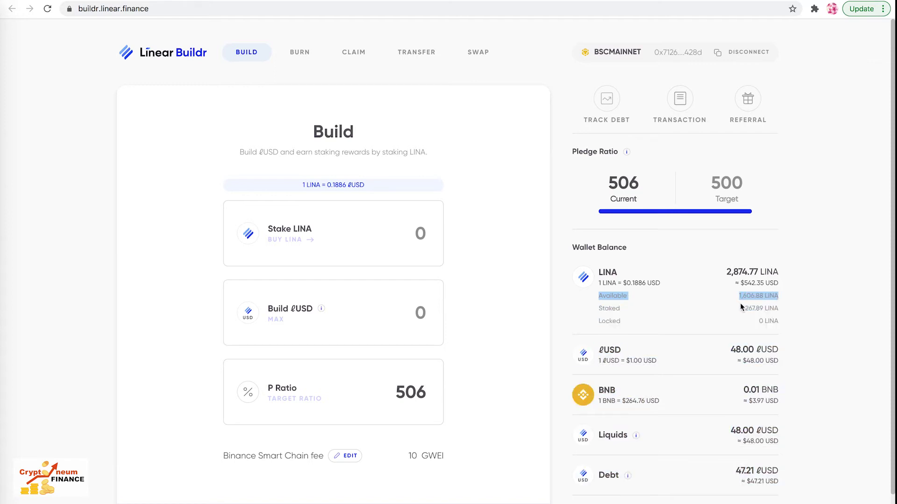
pyautogui.click(792, 298)
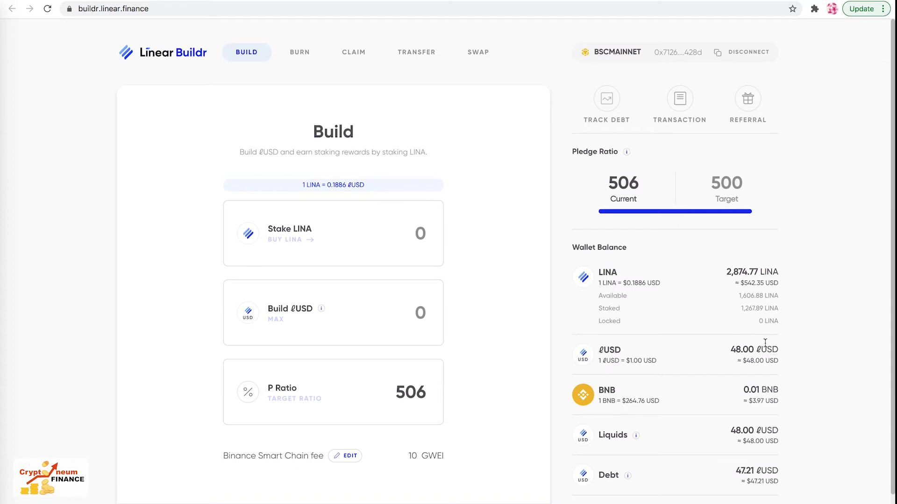
pyautogui.doubleClick(766, 308)
pyautogui.click(766, 309)
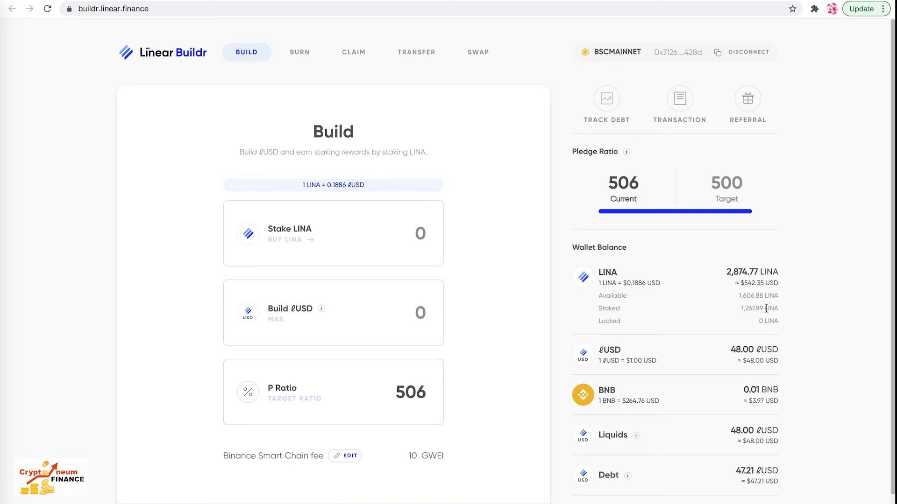
pyautogui.click(737, 310)
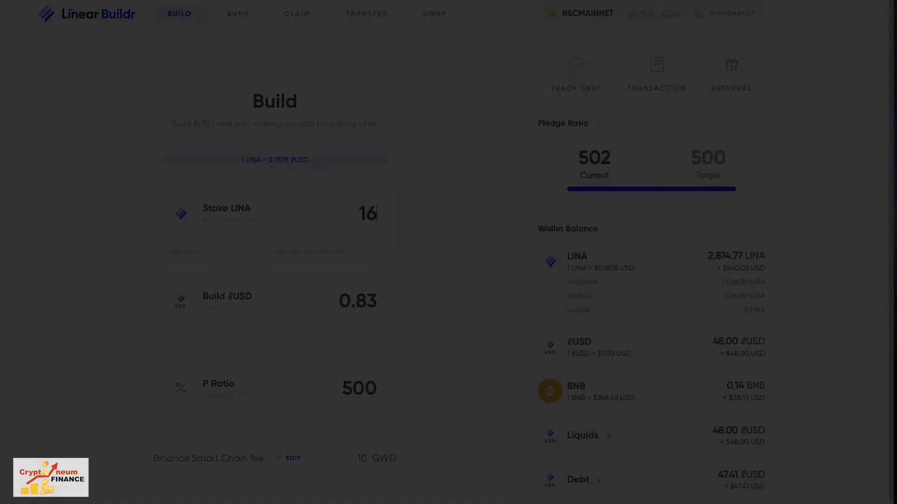
# Try to build ℓUSD by staking 1606.8 LINA and approving the transaction in MetaMask.
pyautogui.write('06.')
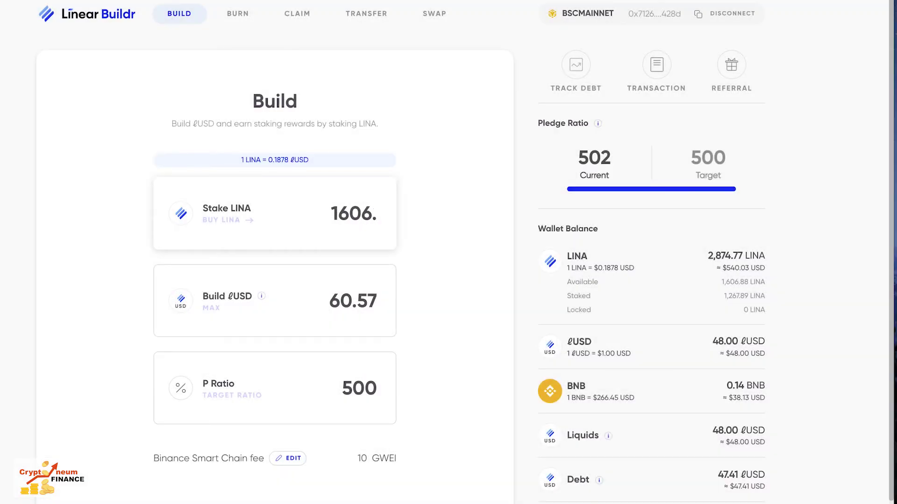
pyautogui.write('8')
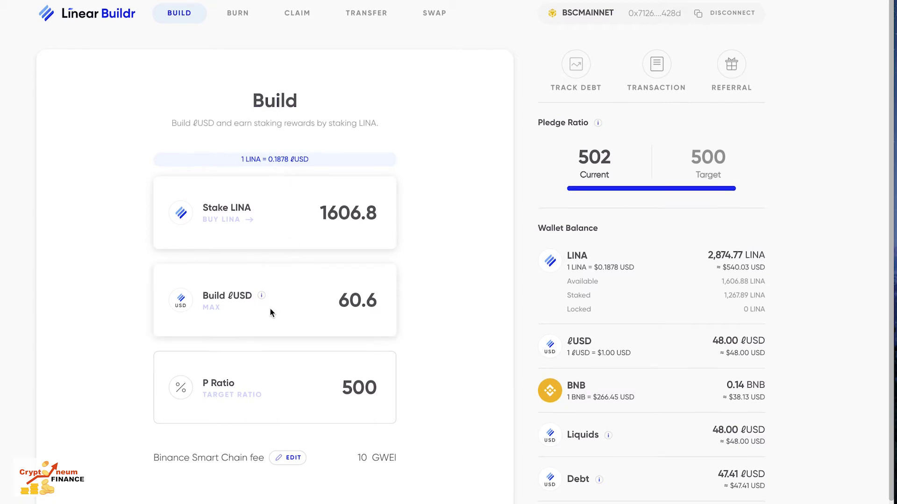
pyautogui.scroll(-1, 271, 312)
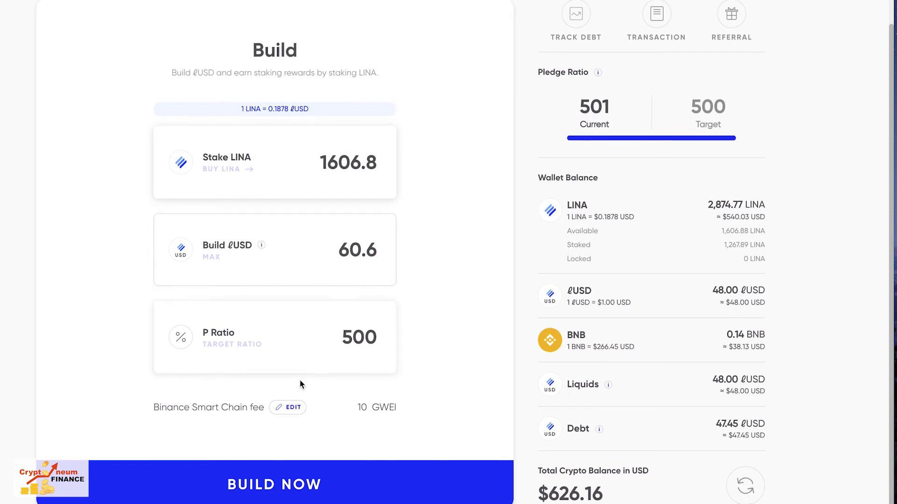
pyautogui.click(296, 498)
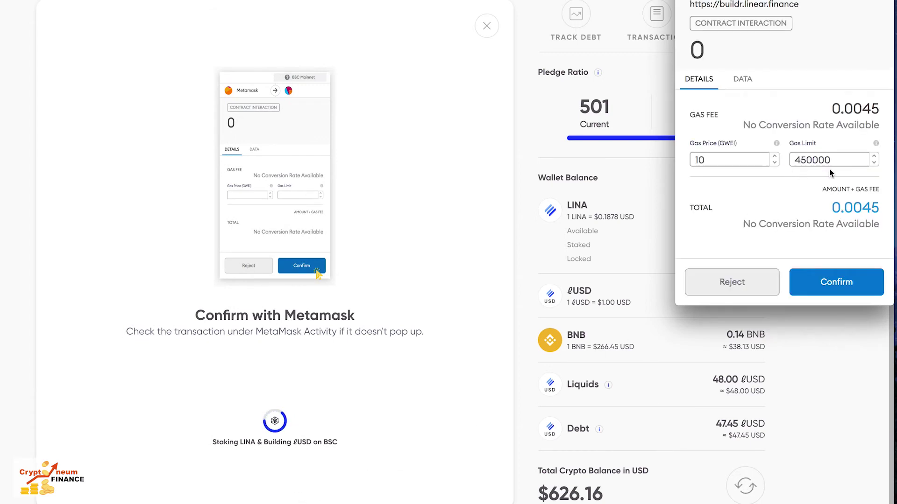
pyautogui.click(816, 288)
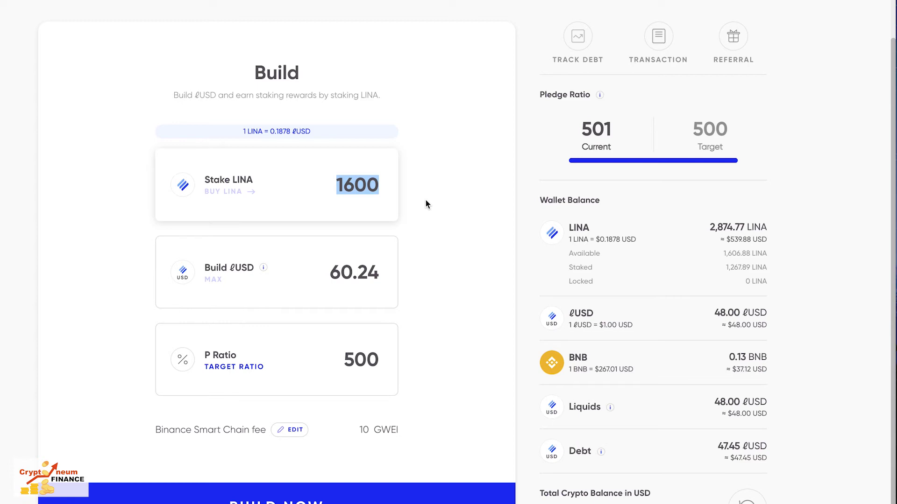
# Set the Binance Smart Chain fee to Medium, 10 GWEI, for staking 1600 LINA.
pyautogui.click(386, 204)
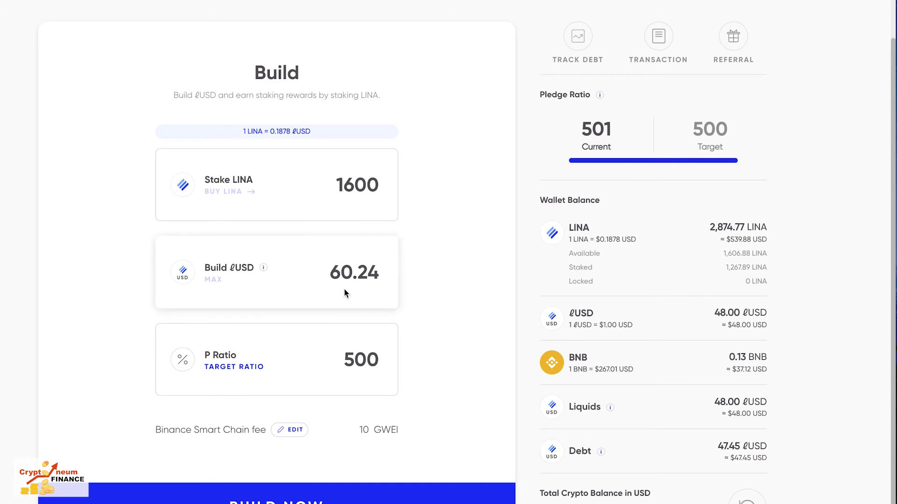
pyautogui.scroll(-1, 311, 342)
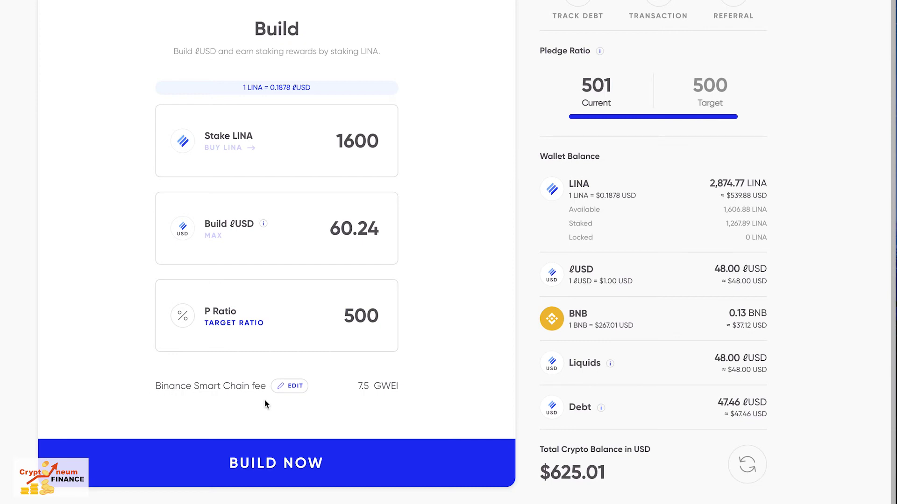
pyautogui.click(286, 393)
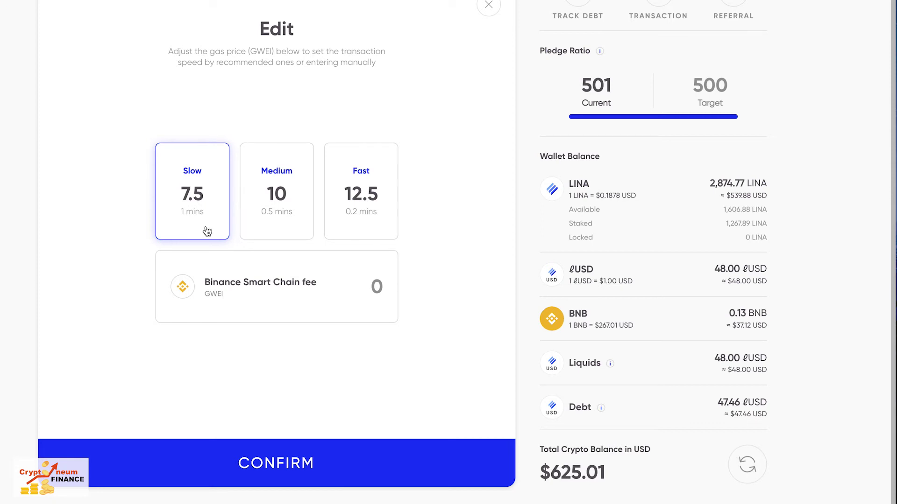
pyautogui.click(256, 230)
pyautogui.click(268, 465)
pyautogui.click(268, 466)
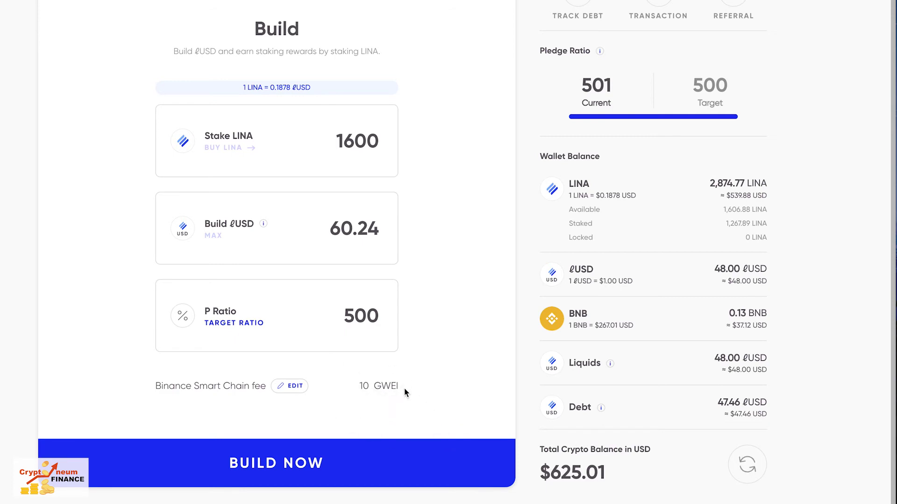
# Build 60.24 ℓUSD by staking 1600 LINA, approve the transaction in MetaMask, and dismiss the completion messages.
pyautogui.click(327, 459)
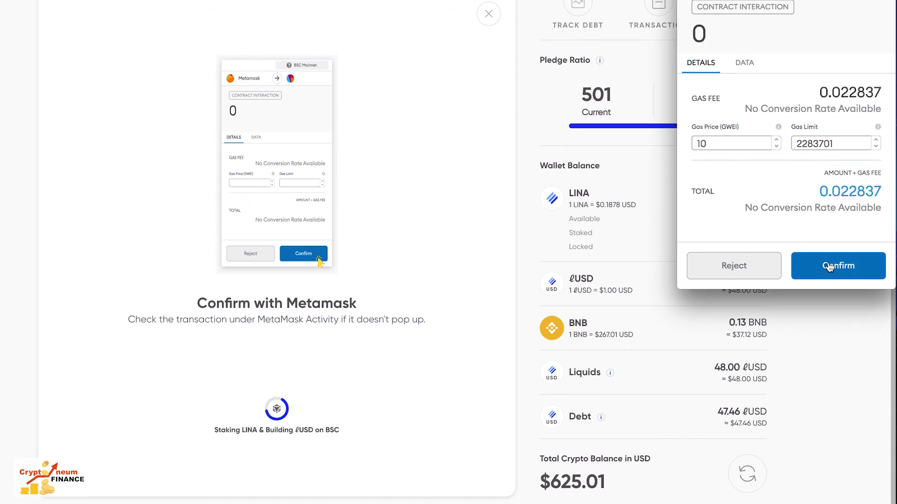
pyautogui.click(829, 264)
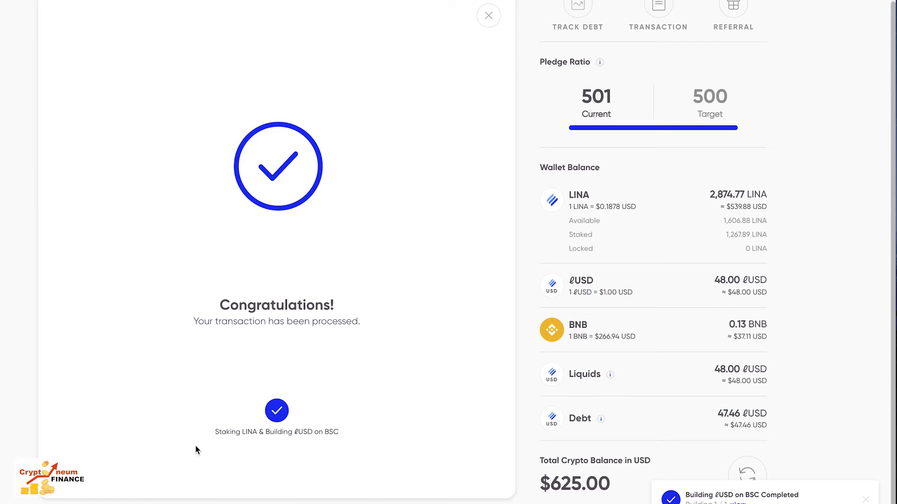
pyautogui.scroll(1, 182, 415)
pyautogui.scroll(-1, 313, 446)
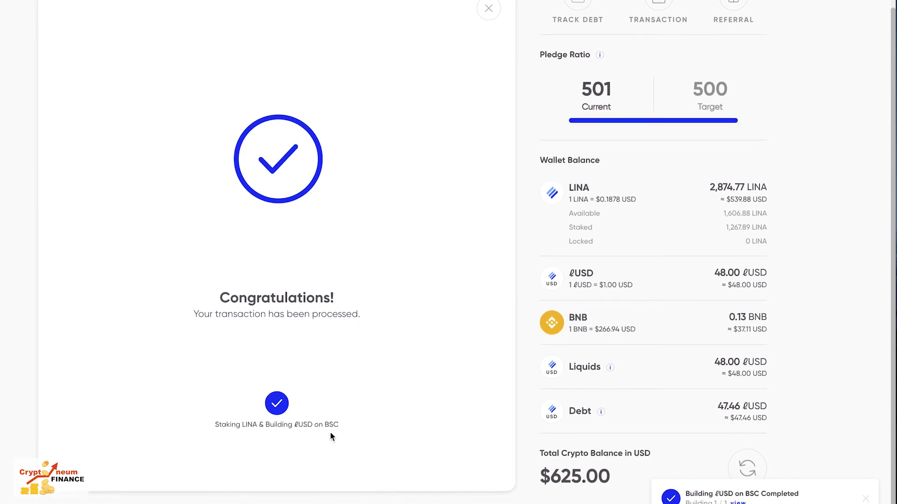
pyautogui.scroll(2, 403, 344)
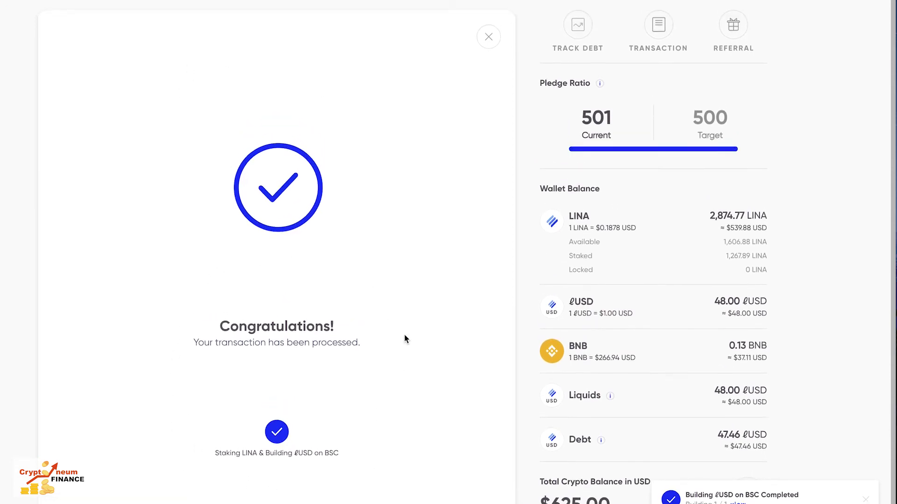
pyautogui.click(494, 37)
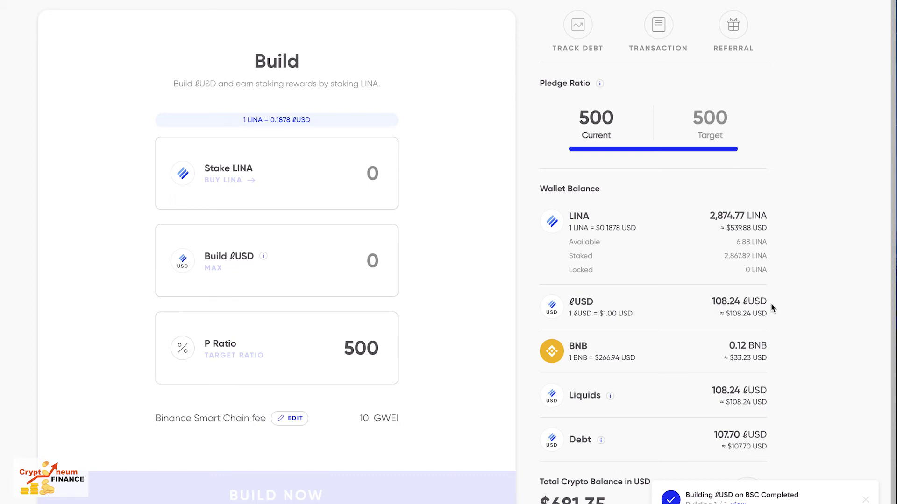
pyautogui.click(865, 500)
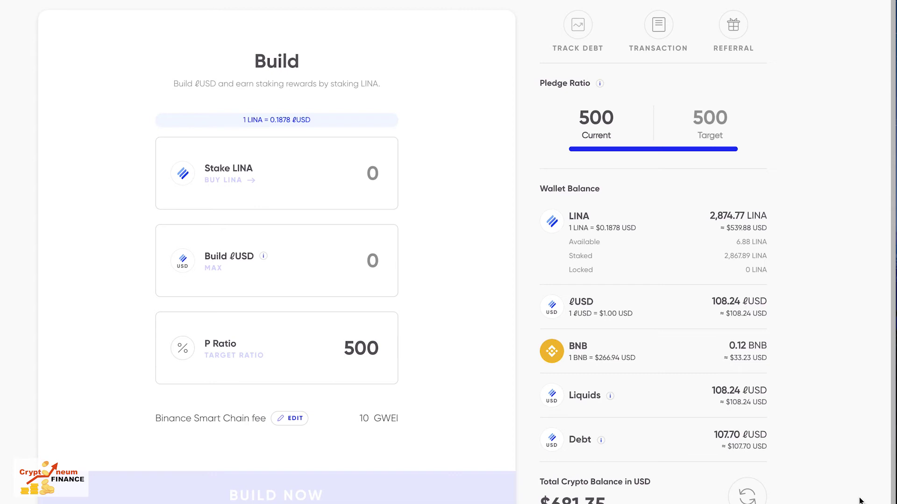
pyautogui.scroll(1, 857, 500)
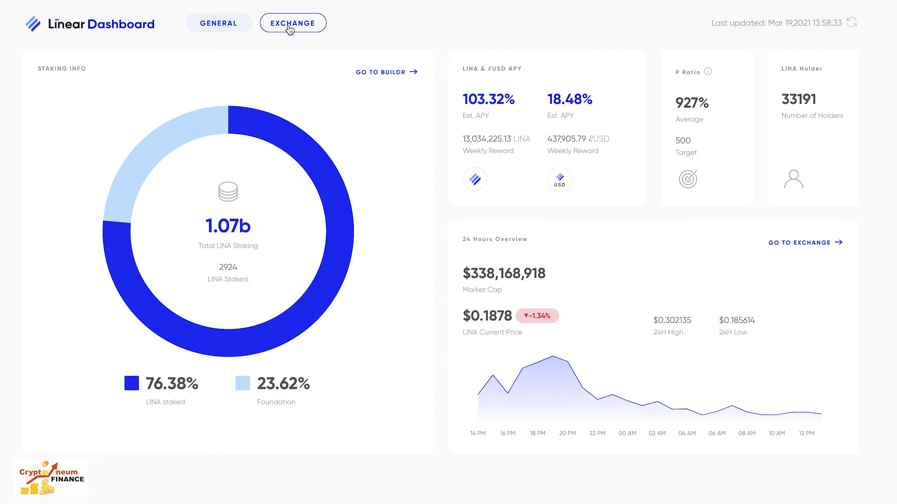
# Open Linear Exchange from the dashboard and filter the market pairs to Commodities.
pyautogui.click(822, 246)
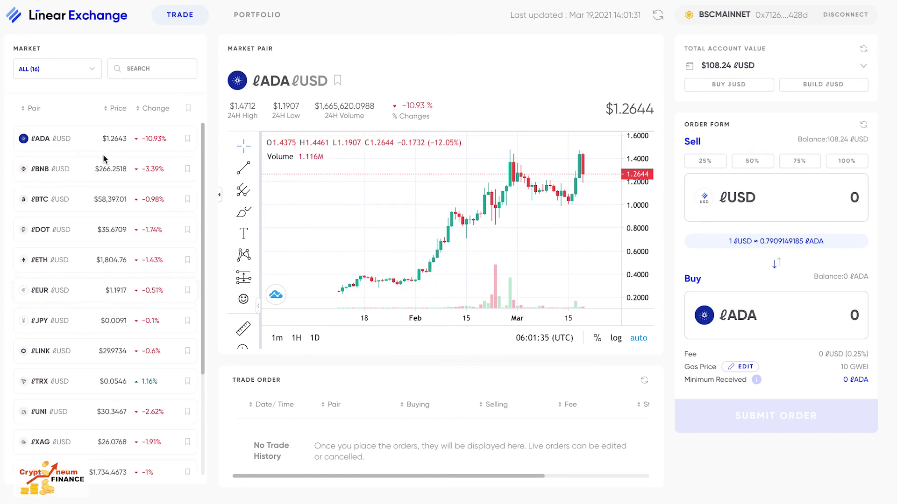
pyautogui.click(84, 70)
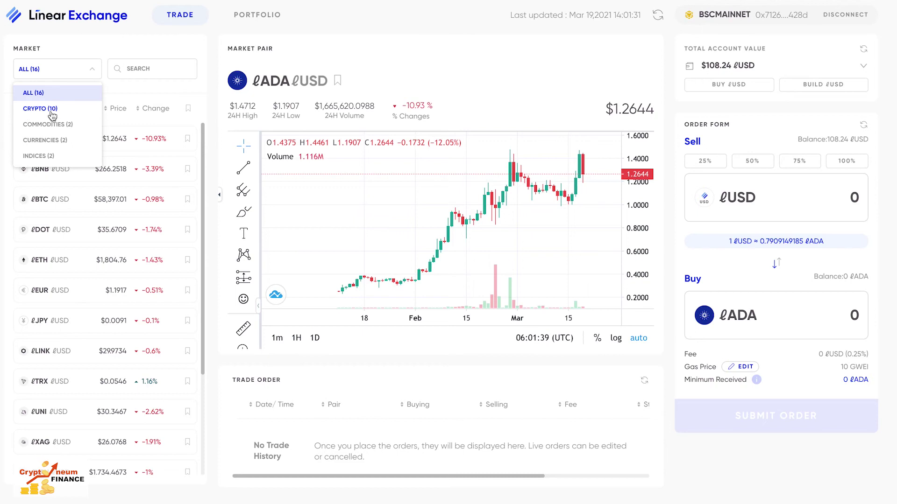
pyautogui.click(41, 140)
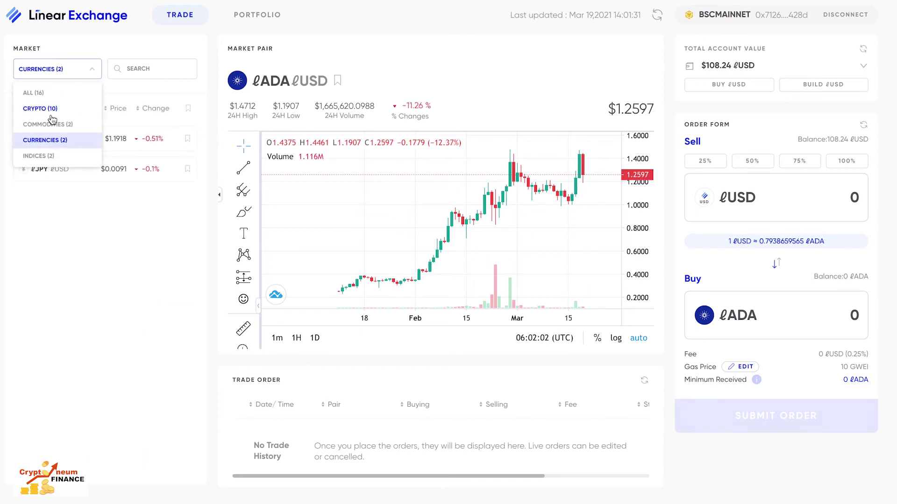
pyautogui.click(52, 123)
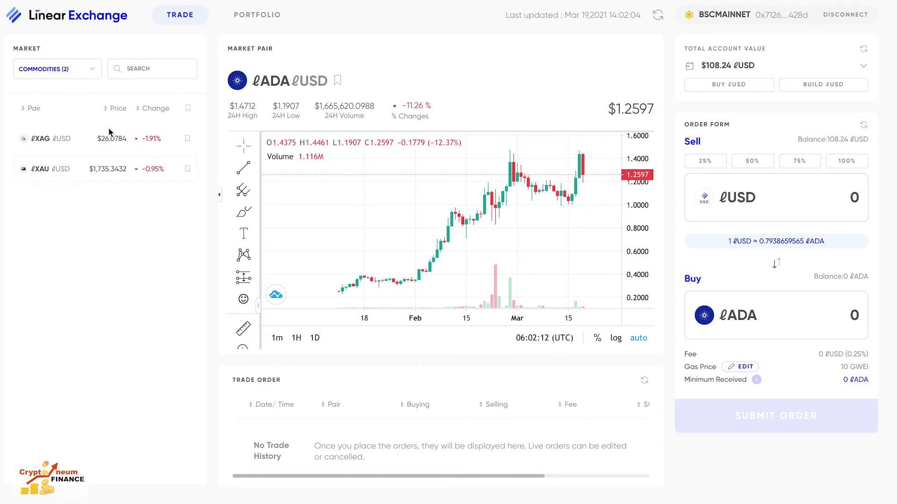
# Prepare an ℓXAU/ℓUSD order selling 100% of the ℓUSD balance.
pyautogui.click(54, 170)
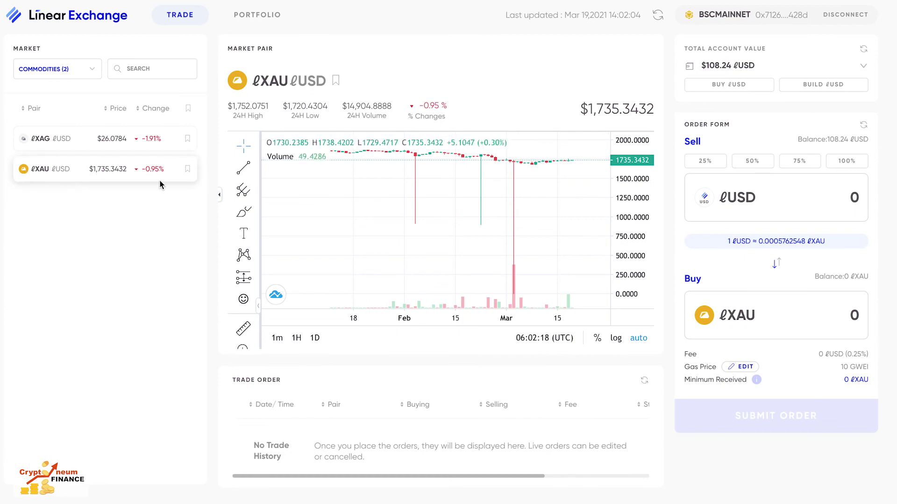
pyautogui.click(860, 168)
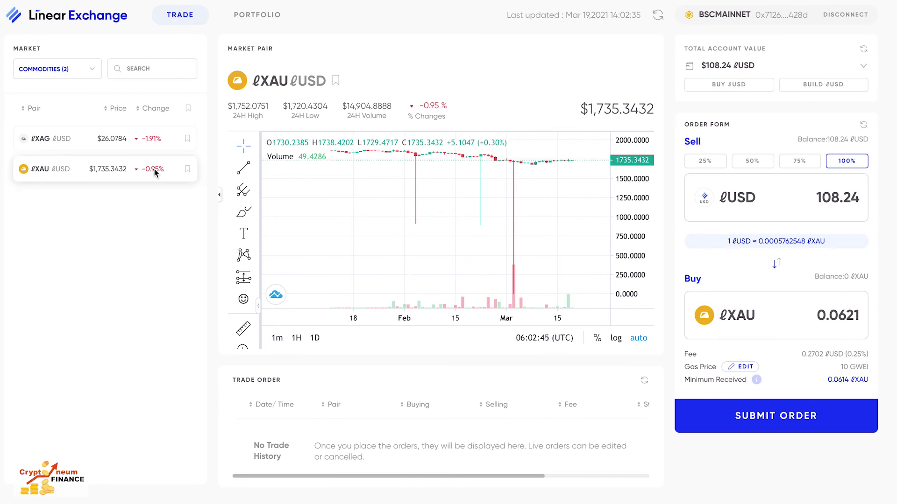
# Browse the Currencies and Crypto market pairs and view the ℓBTC/ℓUSD price chart.
pyautogui.click(55, 70)
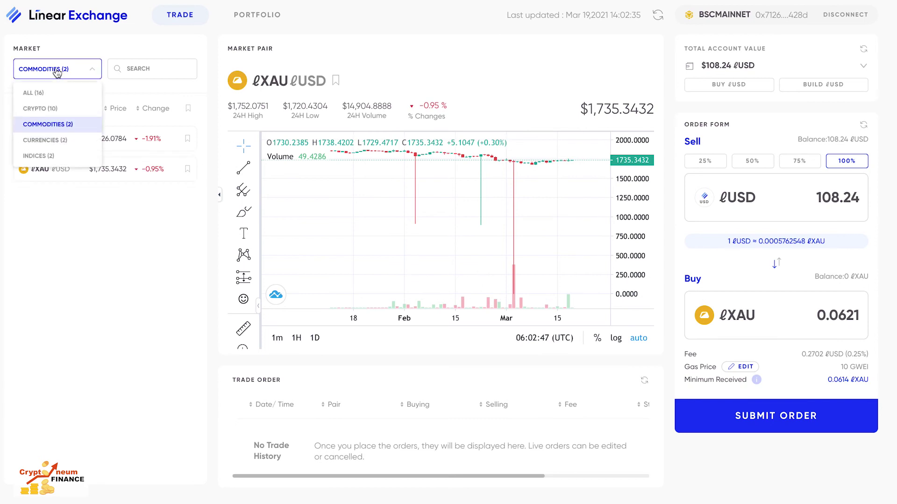
pyautogui.click(55, 140)
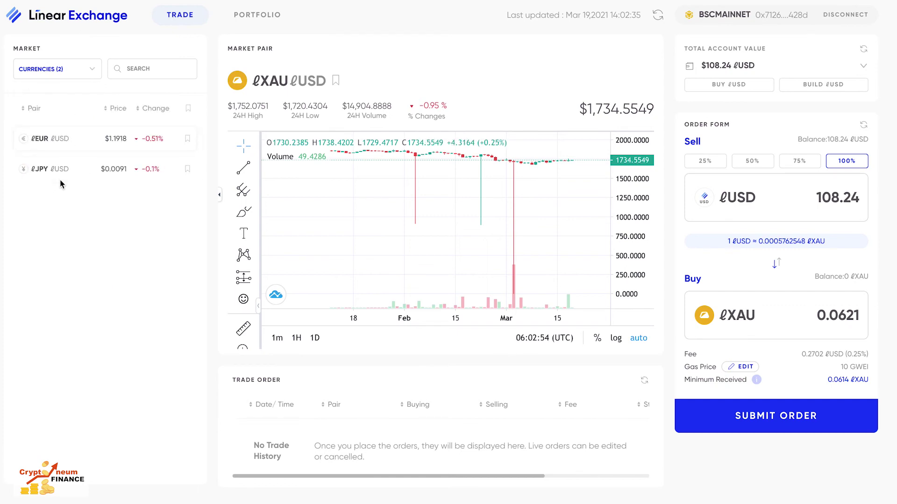
pyautogui.click(49, 73)
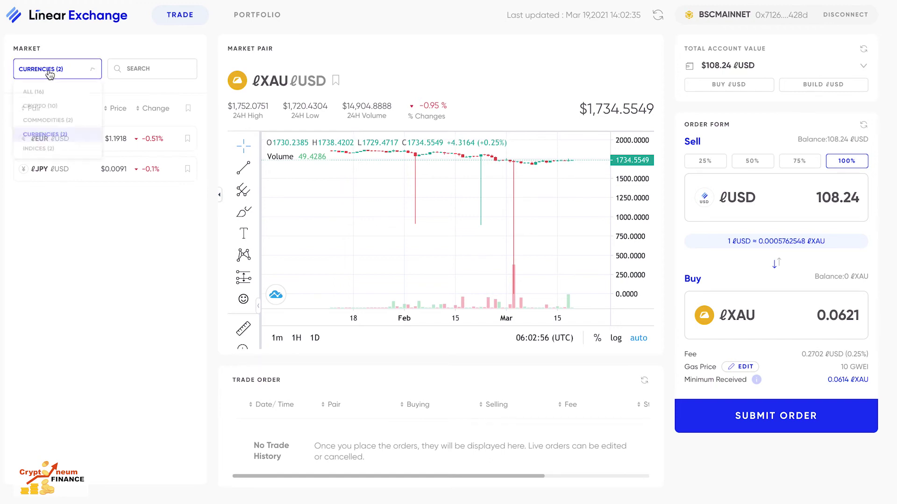
pyautogui.click(44, 109)
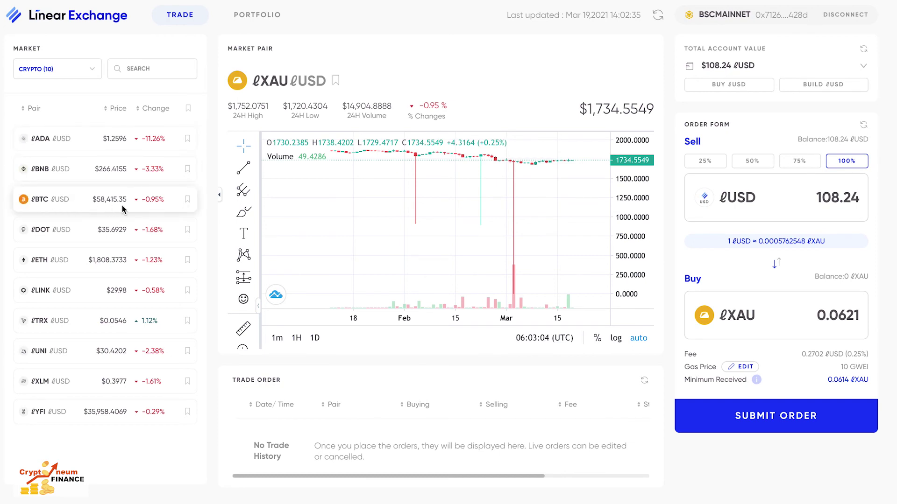
pyautogui.click(57, 203)
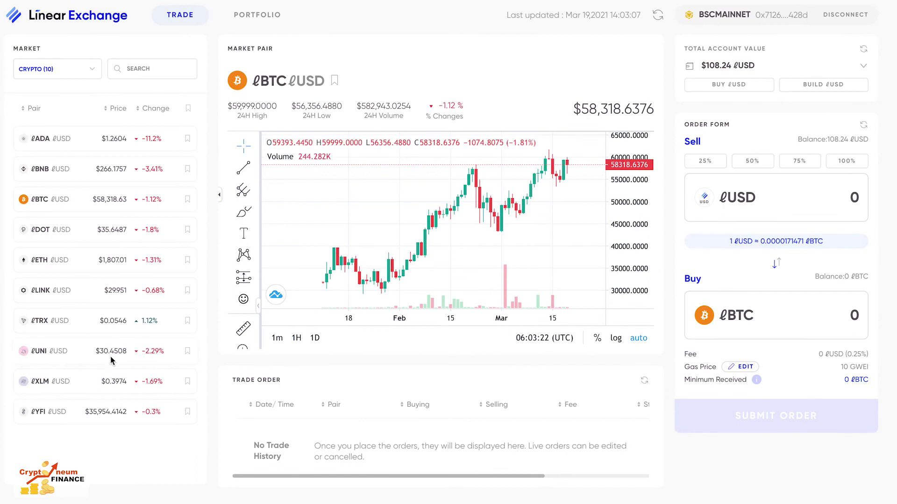
# Buy ℓBNB with 50% of the ℓUSD balance, 54.12 ℓUSD, and confirm the transaction in MetaMask.
pyautogui.click(84, 174)
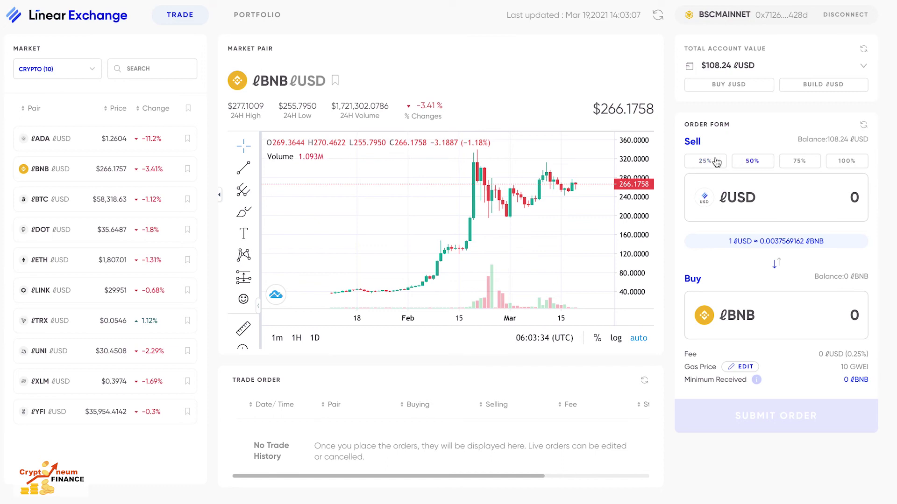
pyautogui.click(741, 162)
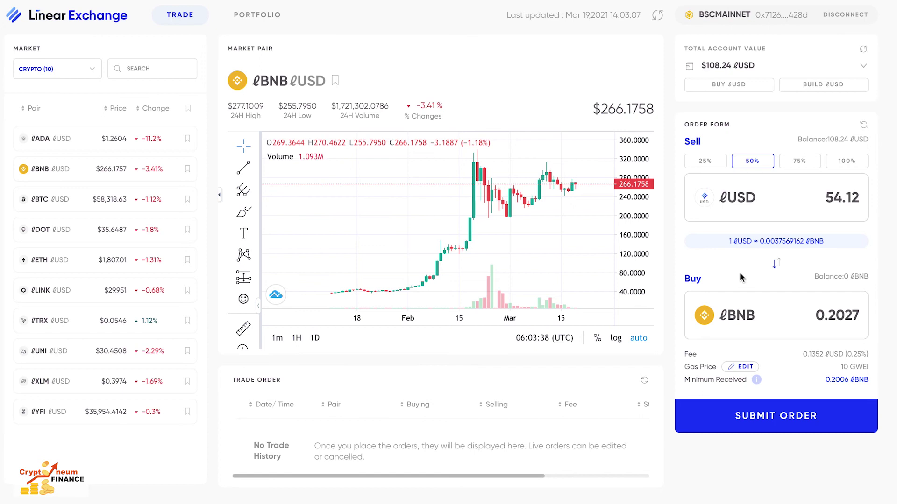
pyautogui.click(770, 418)
pyautogui.click(790, 432)
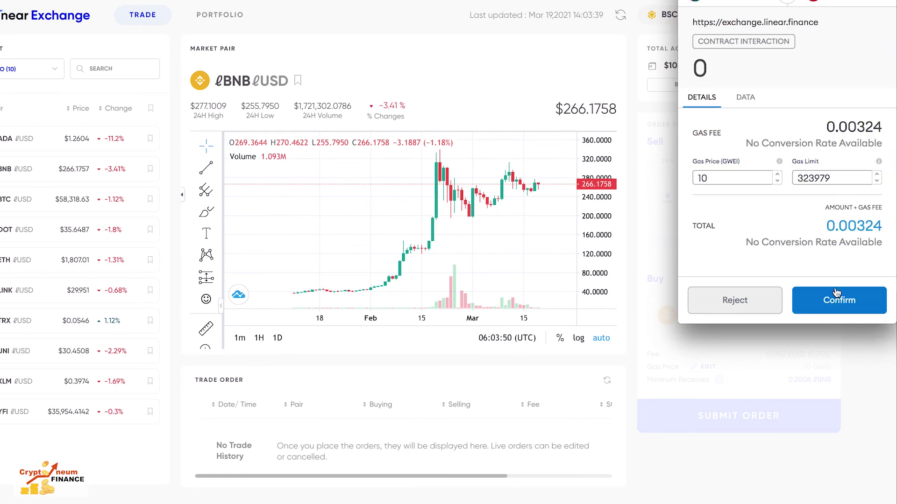
pyautogui.click(834, 301)
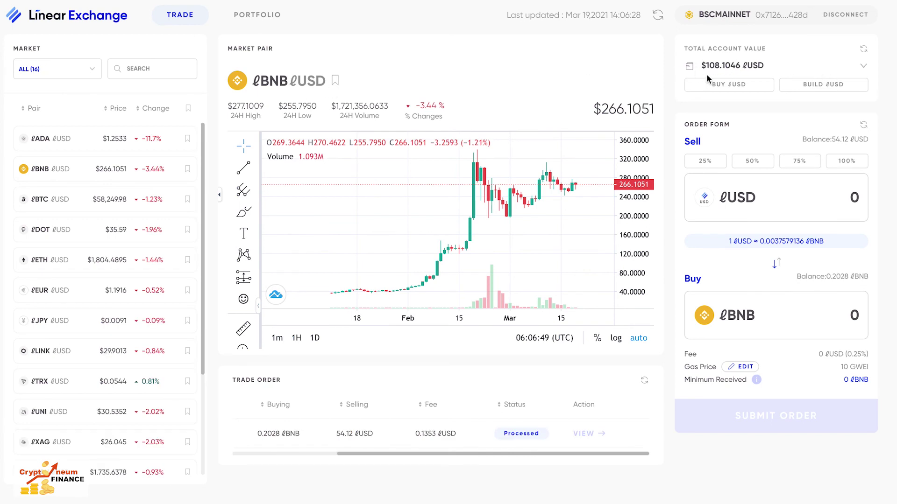
# Examine the asset breakdown of the total account value and the portfolio's performance, assets and trade orders.
pyautogui.click(863, 67)
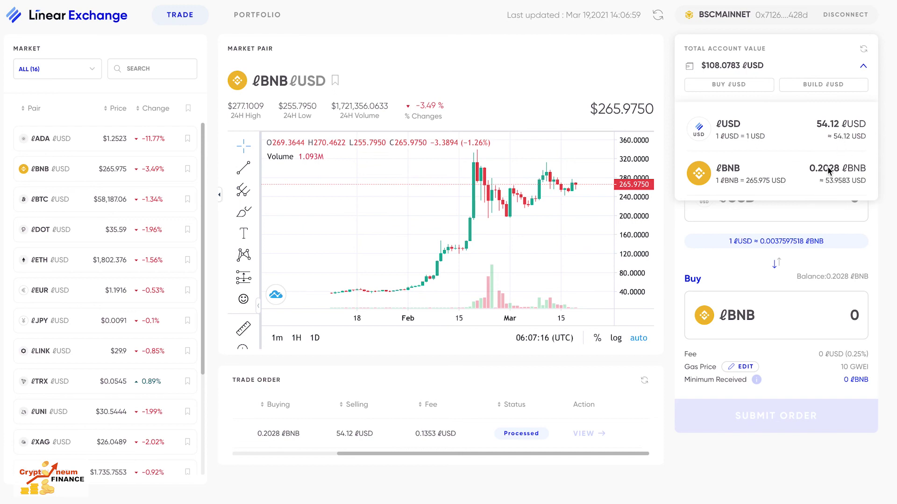
pyautogui.click(863, 66)
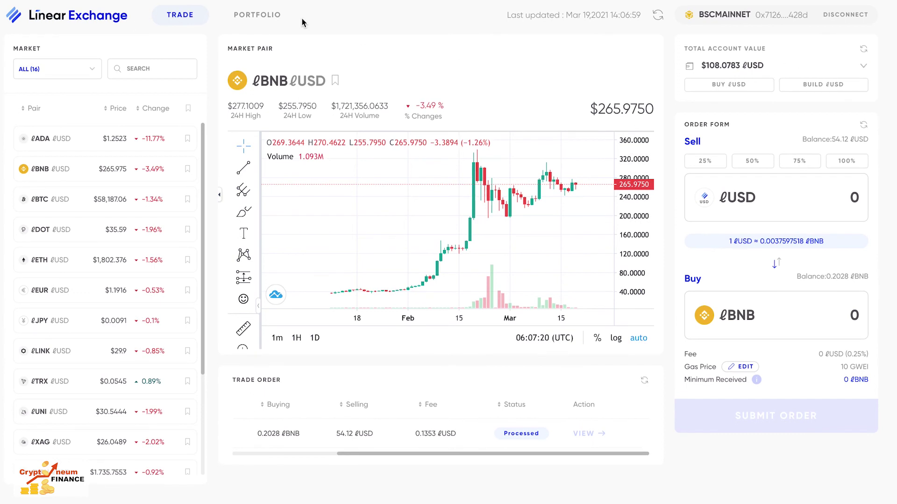
pyautogui.click(280, 19)
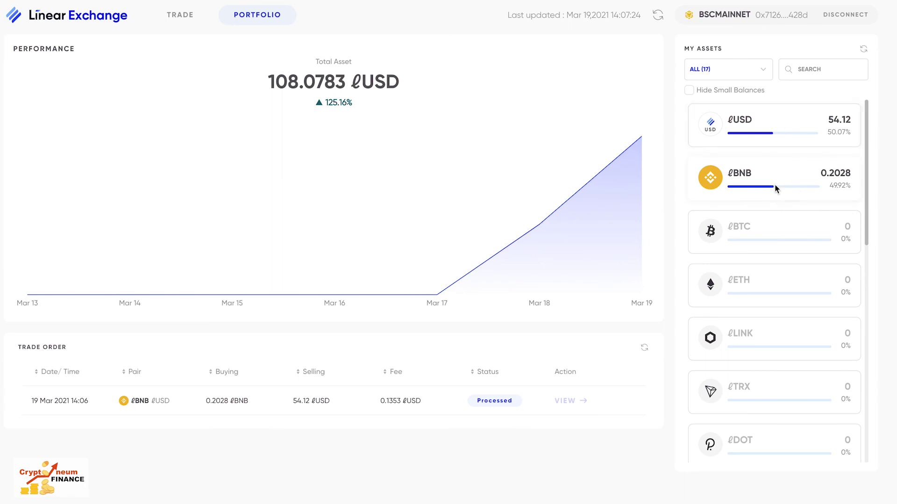
pyautogui.click(39, 16)
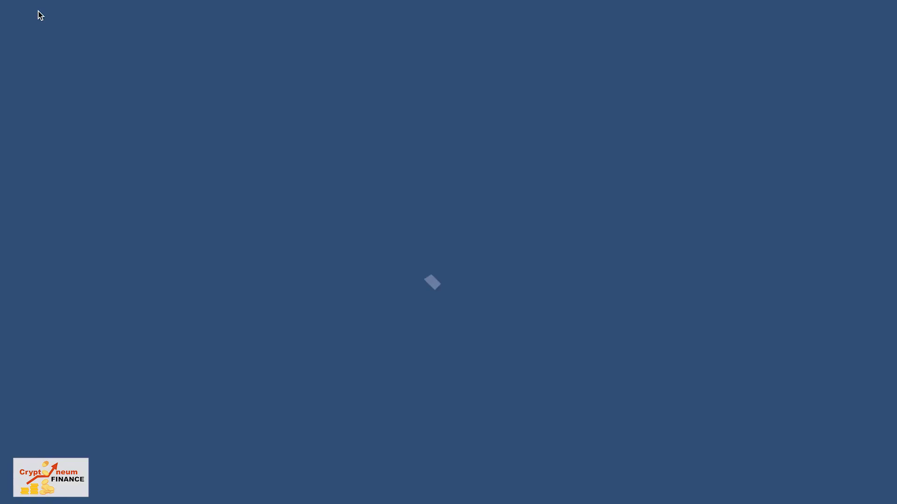